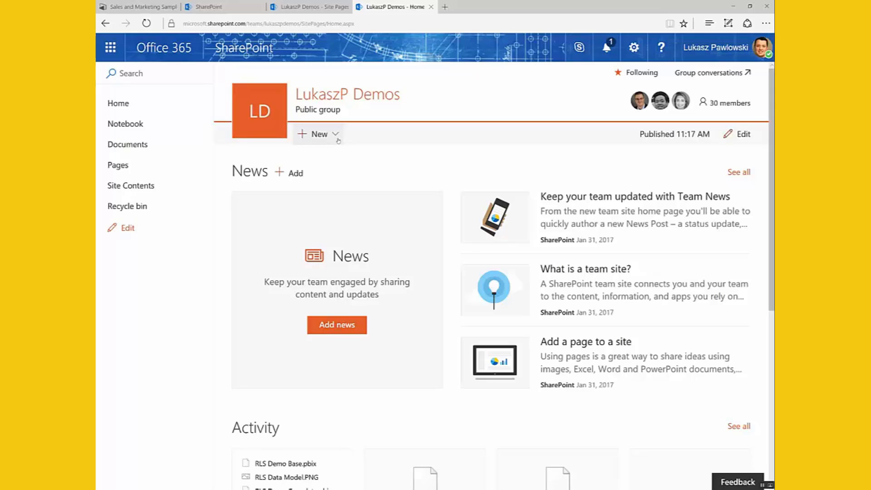
Create a new site page, add a Power BI (preview) web part to it, and open its report settings.
{"action": "left_click", "coordinate": [335, 134]}
{"action": "left_click", "coordinate": [325, 204]}
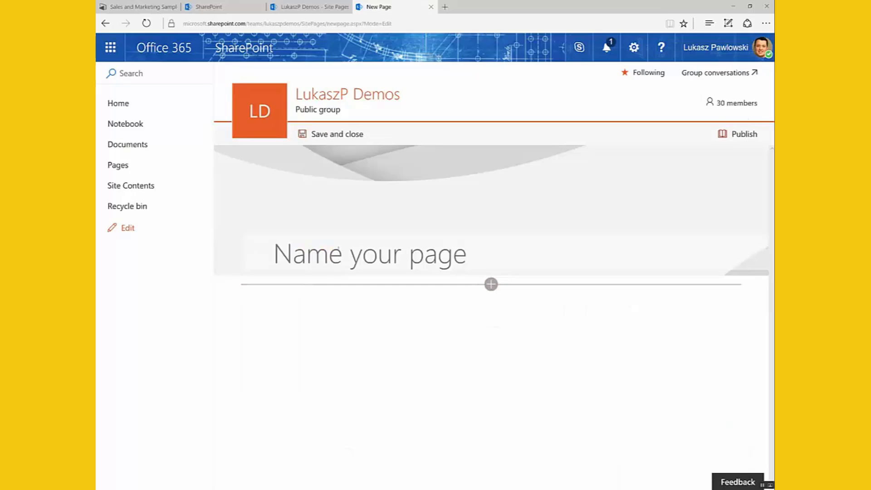
{"action": "left_click", "coordinate": [490, 284]}
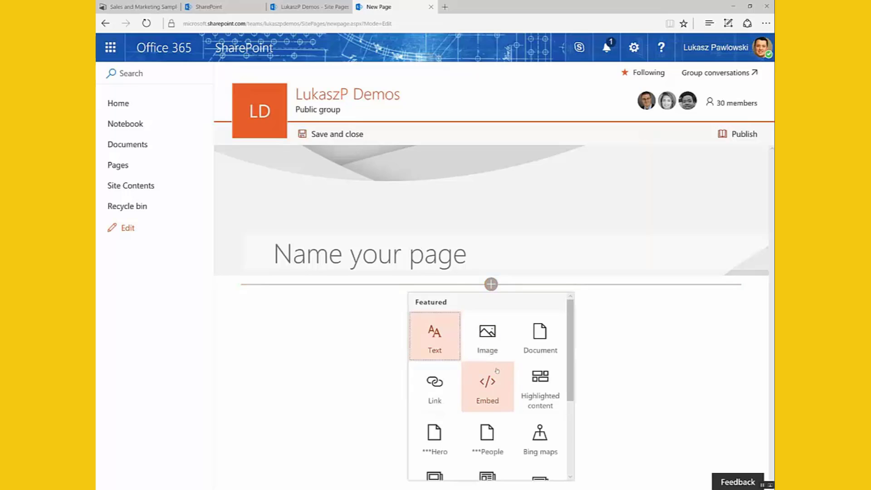
{"action": "scroll", "coordinate": [496, 368], "scroll_direction": "down", "scroll_amount": 3}
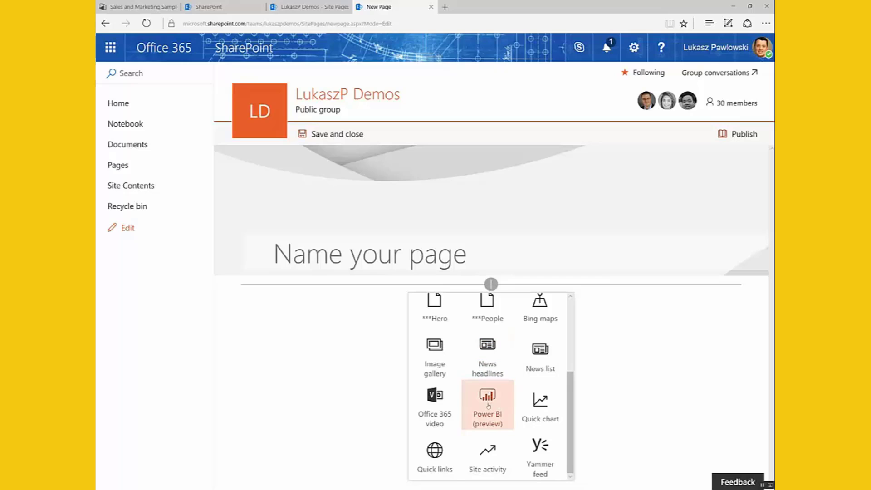
{"action": "left_click", "coordinate": [499, 407]}
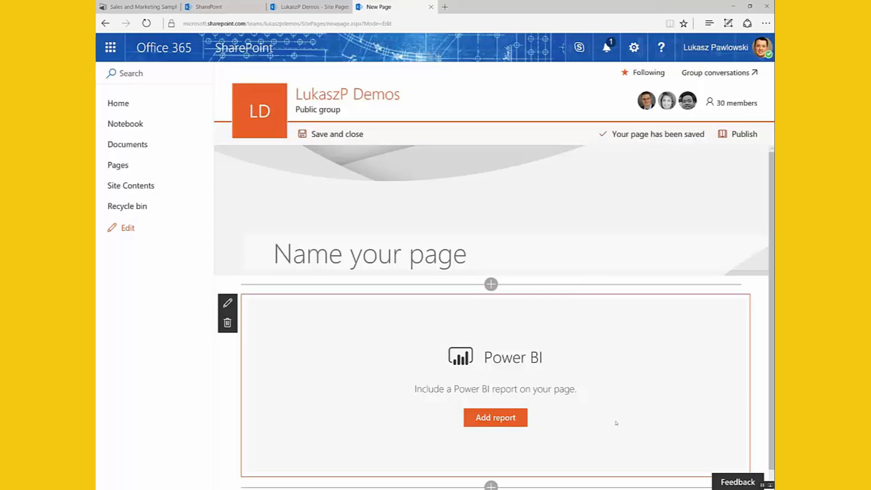
{"action": "left_click", "coordinate": [525, 417]}
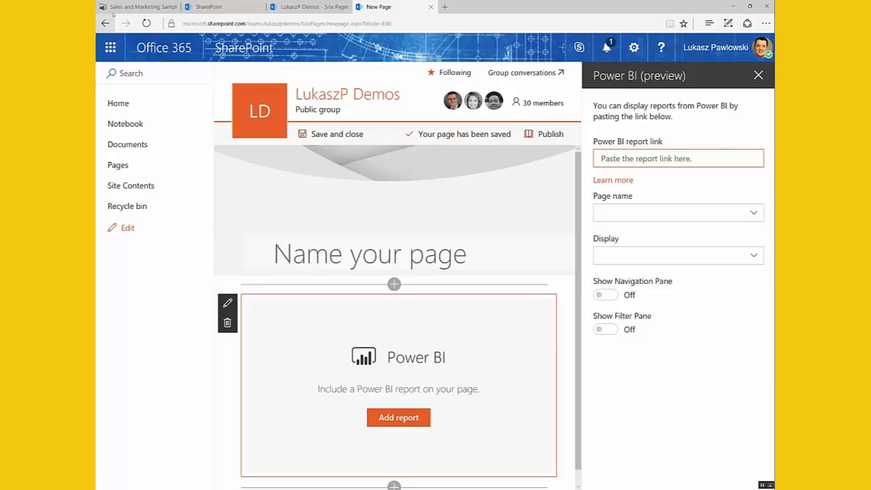
Switch to Power BI and copy the SharePoint Online embed link for the Sales and Marketing Sample report.
{"action": "left_click", "coordinate": [116, 8]}
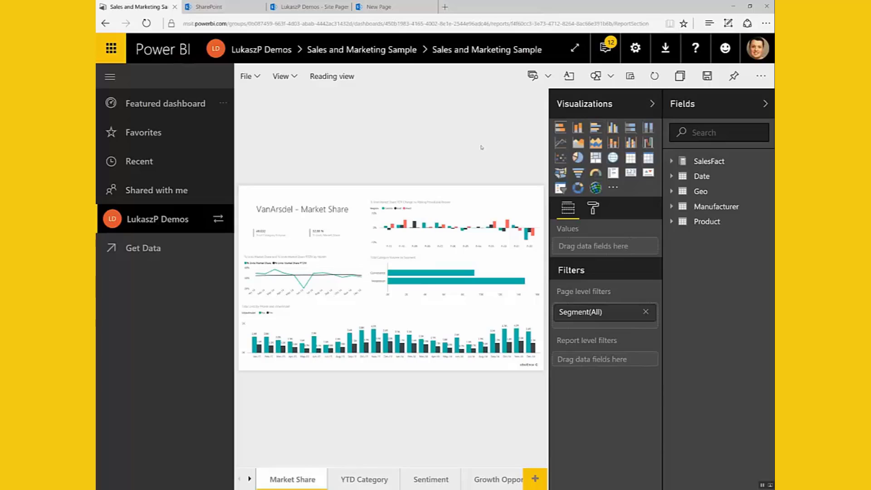
{"action": "left_click", "coordinate": [255, 78]}
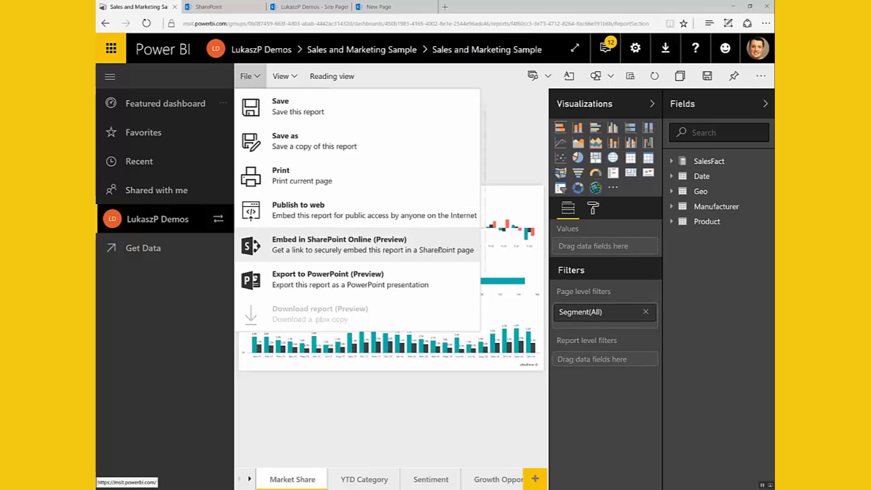
{"action": "left_click", "coordinate": [384, 251]}
{"action": "left_click", "coordinate": [374, 272]}
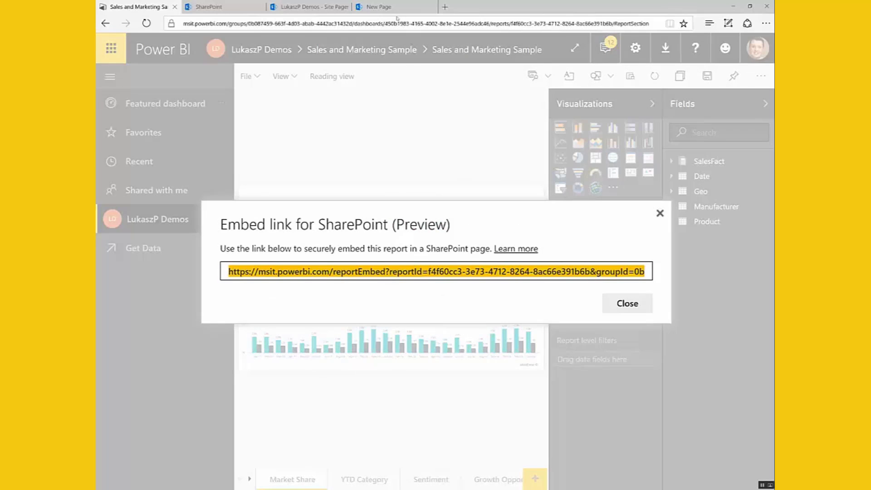
Return to the new SharePoint page and paste the copied embed link as the web part's Power BI report link.
{"action": "left_click", "coordinate": [379, 6]}
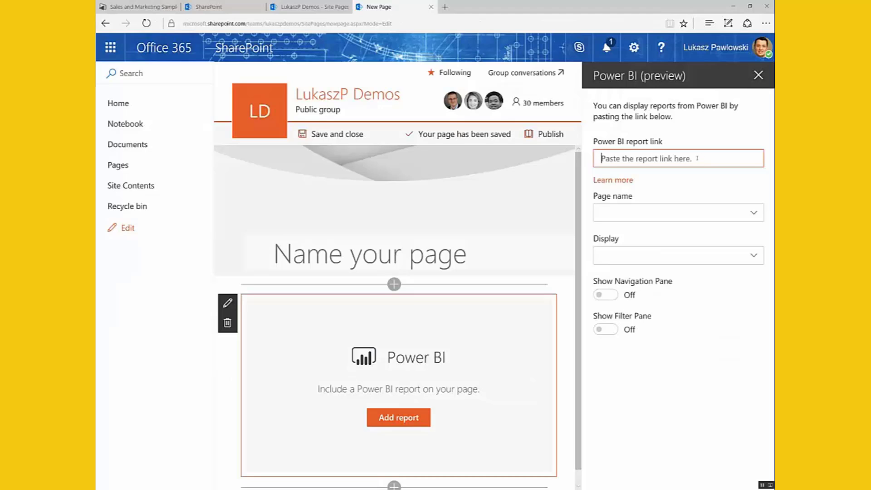
{"action": "key", "text": "ctrl+v"}
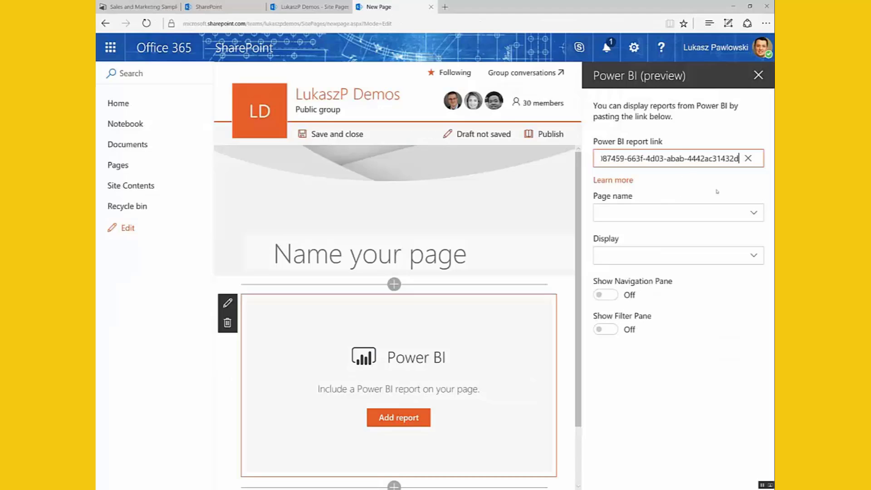
{"action": "left_click", "coordinate": [720, 191]}
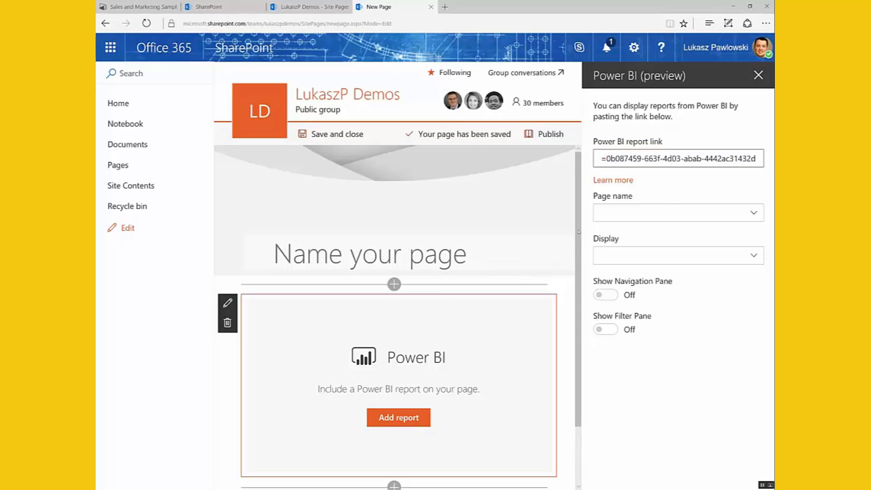
Explore the embedded Growth Opportunities report by inspecting a line chart point and cross-filtering with individual segment bars, ending with no selection.
{"action": "left_click_drag", "start_coordinate": [578, 232], "coordinate": [572, 280]}
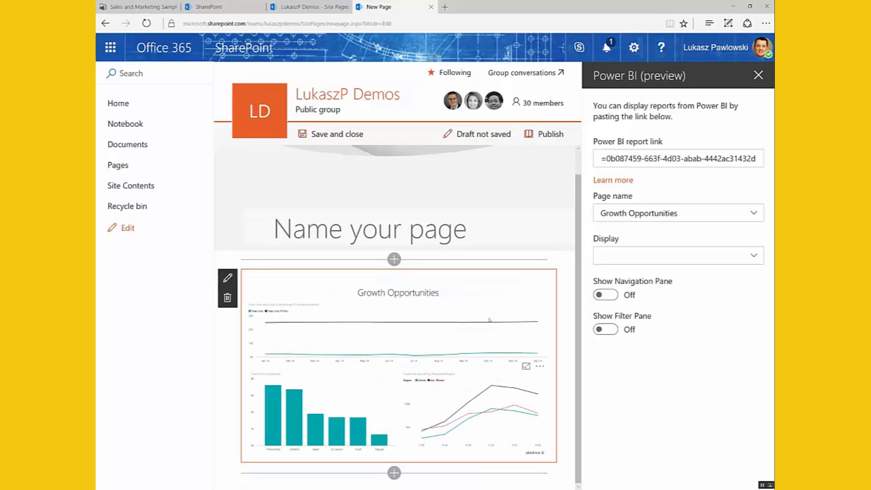
{"action": "mouse_move", "coordinate": [477, 423]}
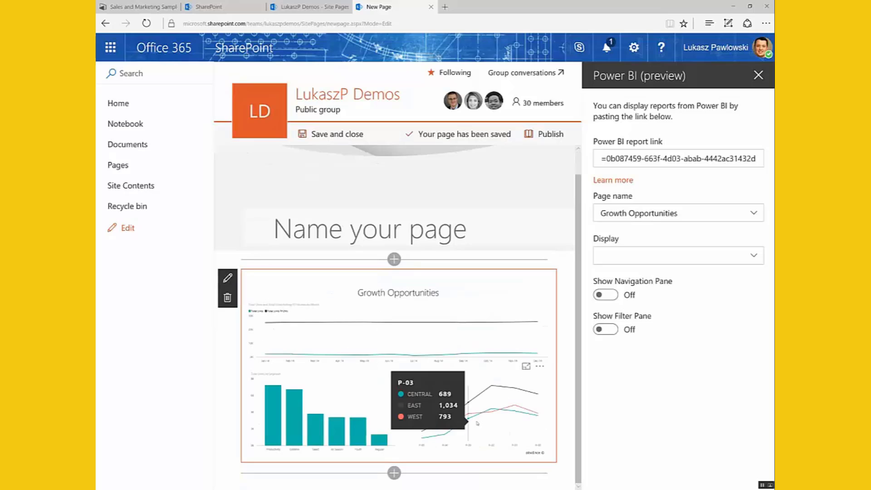
{"action": "left_click", "coordinate": [357, 430]}
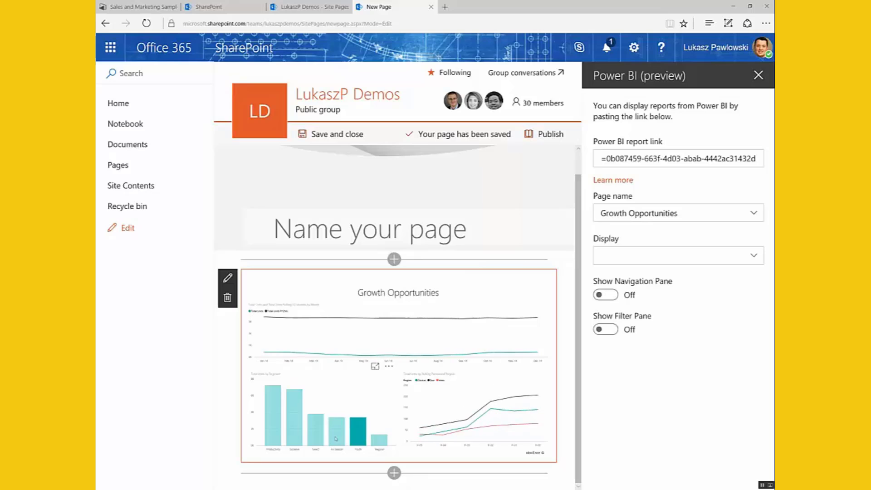
{"action": "left_click", "coordinate": [336, 438]}
{"action": "left_click", "coordinate": [317, 437]}
{"action": "left_click", "coordinate": [316, 436]}
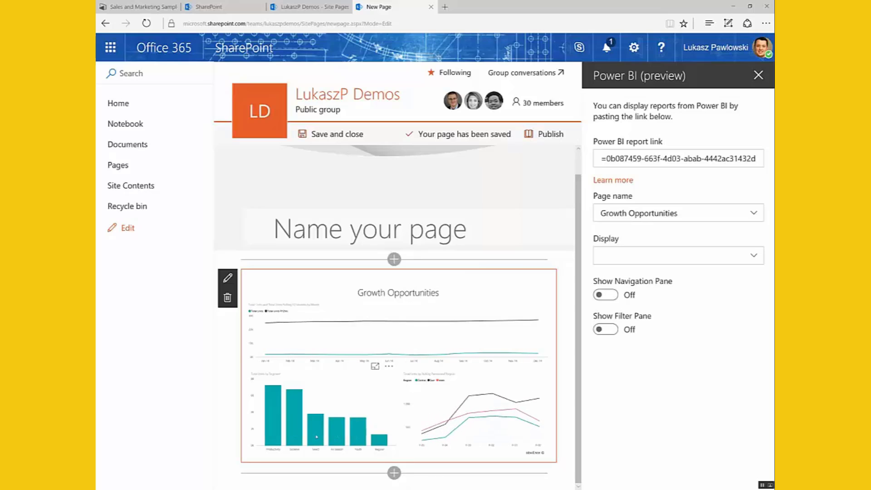
Configure the embedded report to show the YTD Category page at 16:9 with the navigation pane on.
{"action": "left_click", "coordinate": [668, 213]}
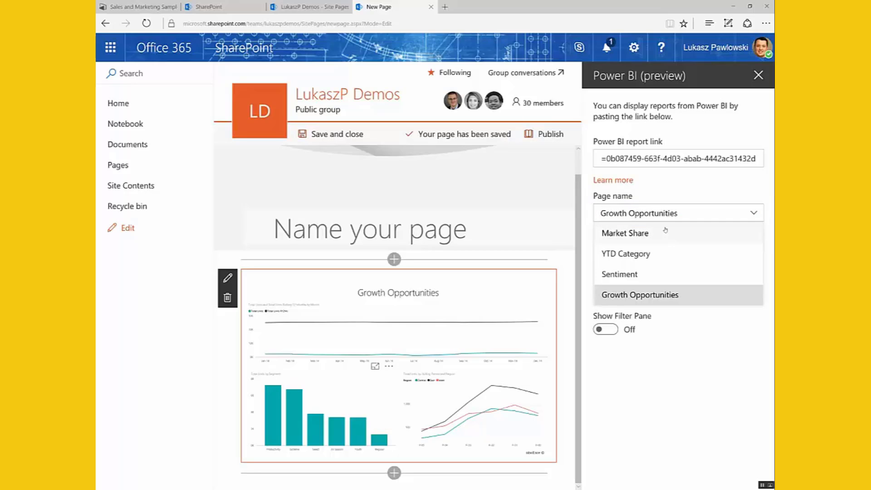
{"action": "left_click", "coordinate": [644, 254]}
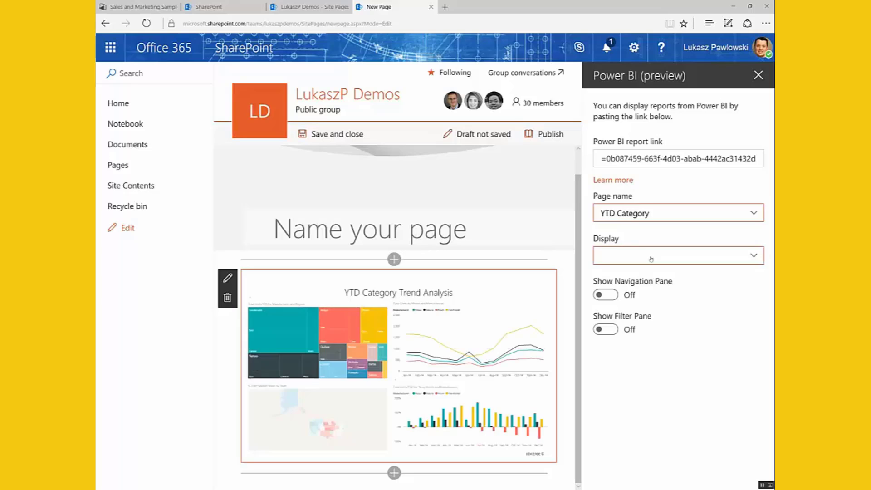
{"action": "left_click", "coordinate": [651, 259]}
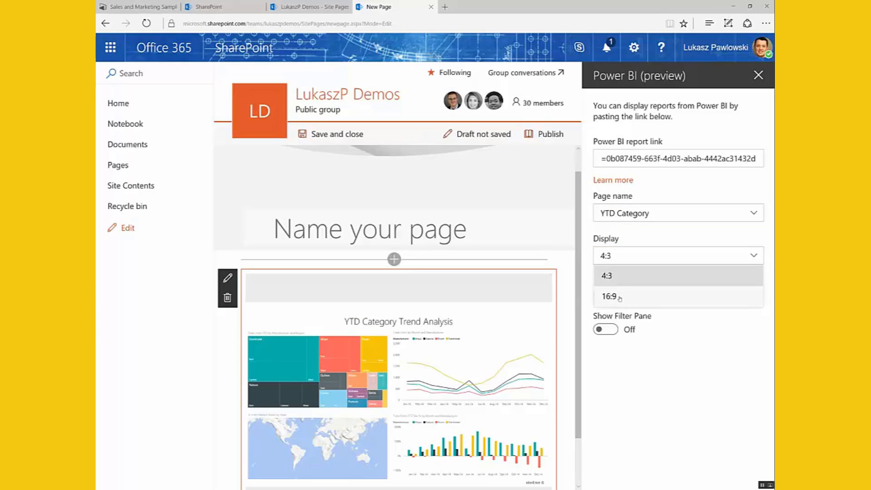
{"action": "left_click", "coordinate": [638, 297]}
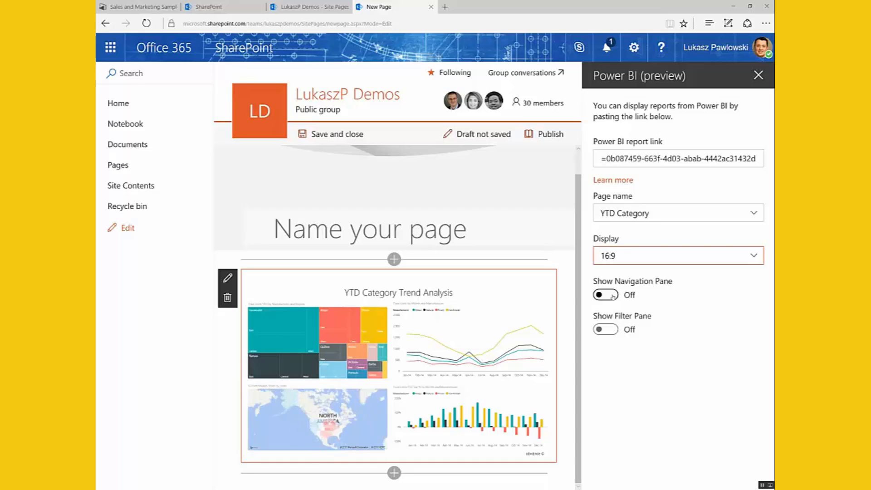
{"action": "left_click", "coordinate": [612, 295]}
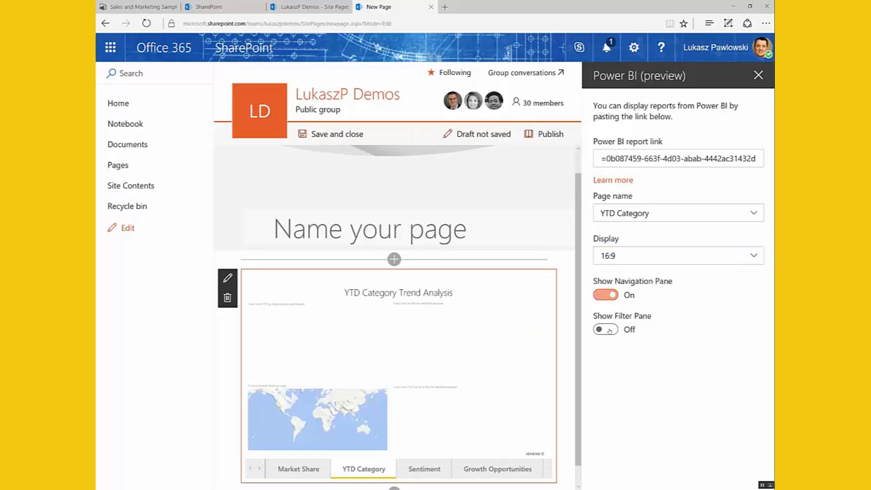
Try showing the filter pane on the embedded report and turn it back off.
{"action": "left_click", "coordinate": [609, 329]}
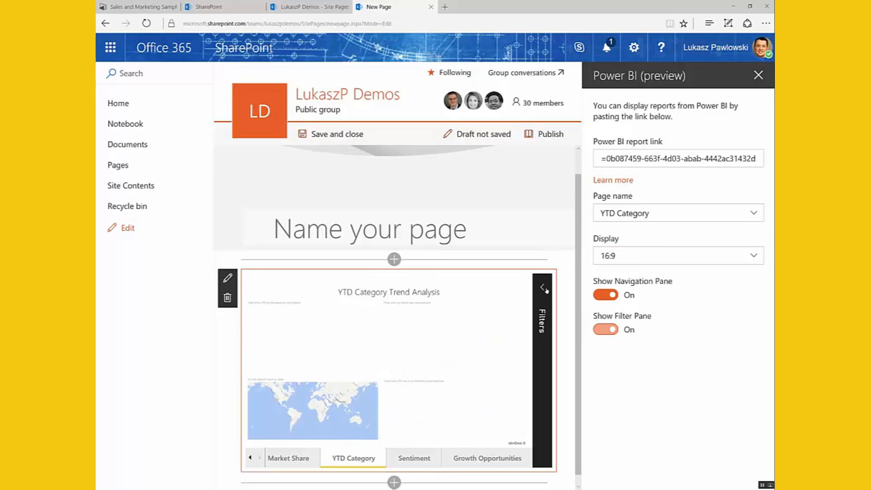
{"action": "left_click", "coordinate": [542, 287]}
{"action": "left_click", "coordinate": [543, 287]}
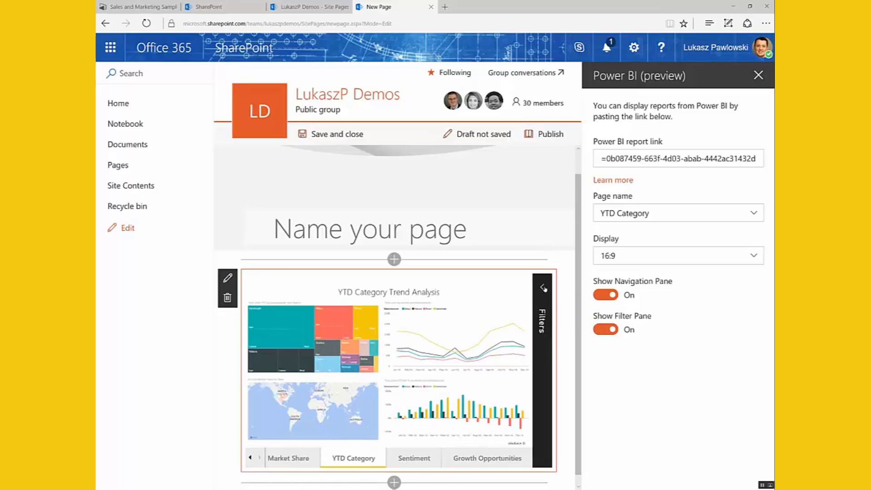
{"action": "left_click", "coordinate": [603, 330]}
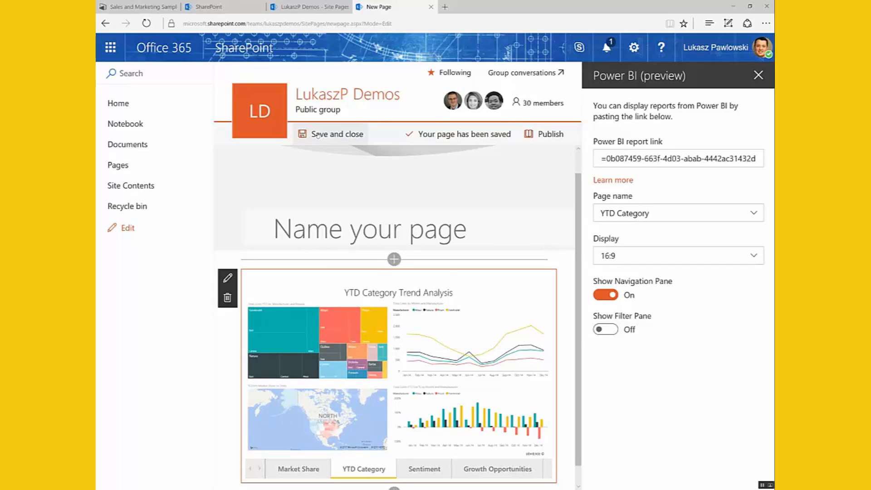
Name the page "Demo Power BI web part", then save and close it.
{"action": "left_click", "coordinate": [321, 233]}
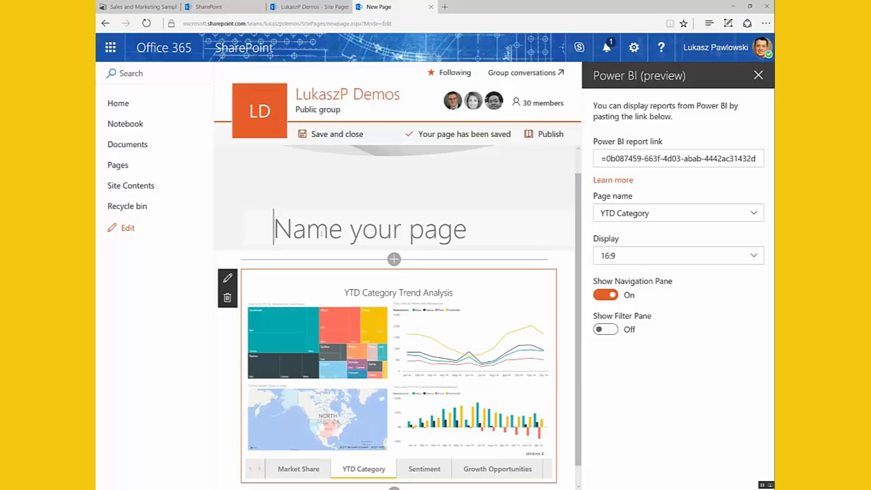
{"action": "type", "text": "Demo Po"}
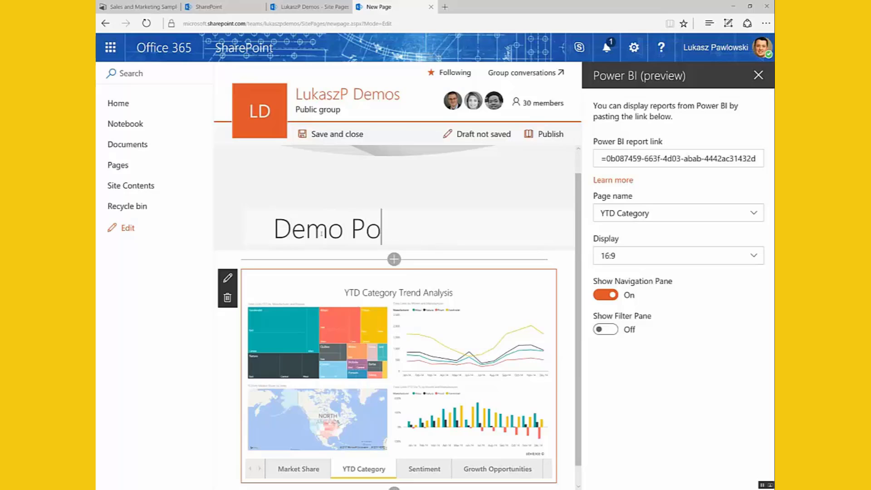
{"action": "type", "text": "wer BI web pat"}
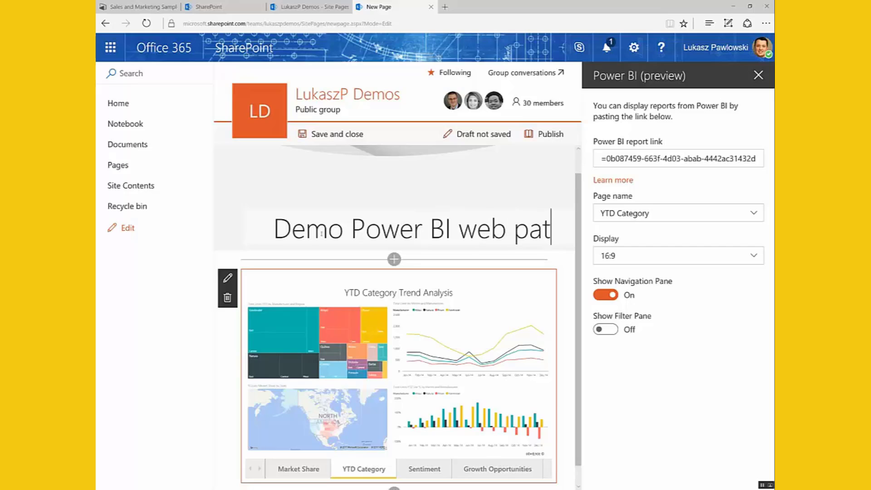
{"action": "key", "text": "BackSpace"}
{"action": "type", "text": "rt"}
{"action": "left_click", "coordinate": [330, 132]}
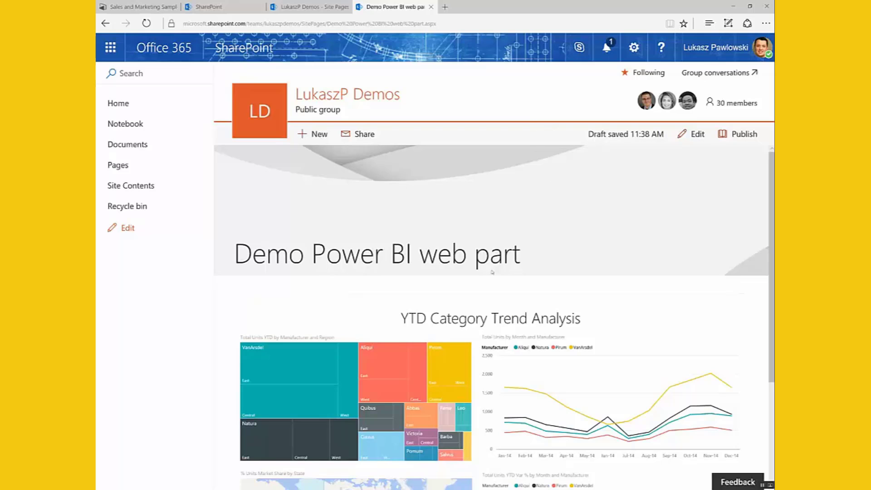
Cross-filter the saved page's report by VanArsdel's Central and East regions in the treemap, then clear the selection.
{"action": "scroll", "coordinate": [505, 279], "scroll_direction": "down", "scroll_amount": 1}
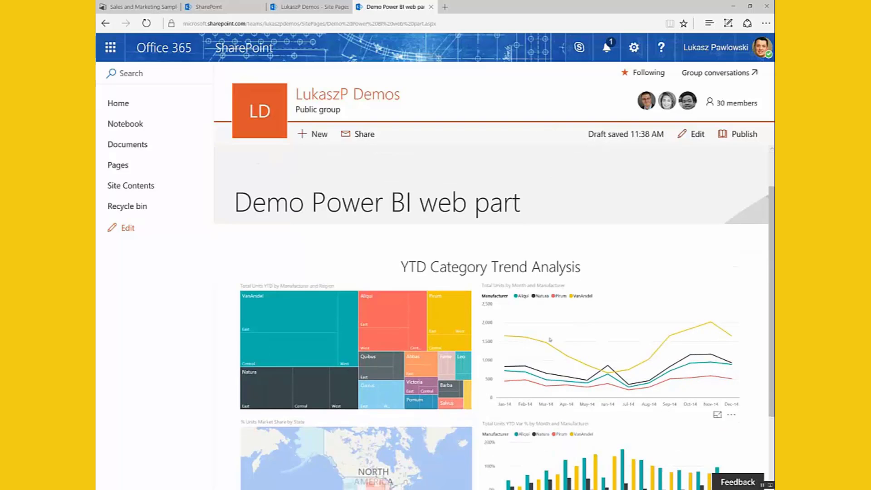
{"action": "scroll", "coordinate": [539, 338], "scroll_direction": "down", "scroll_amount": 1}
{"action": "scroll", "coordinate": [539, 338], "scroll_direction": "down", "scroll_amount": 1}
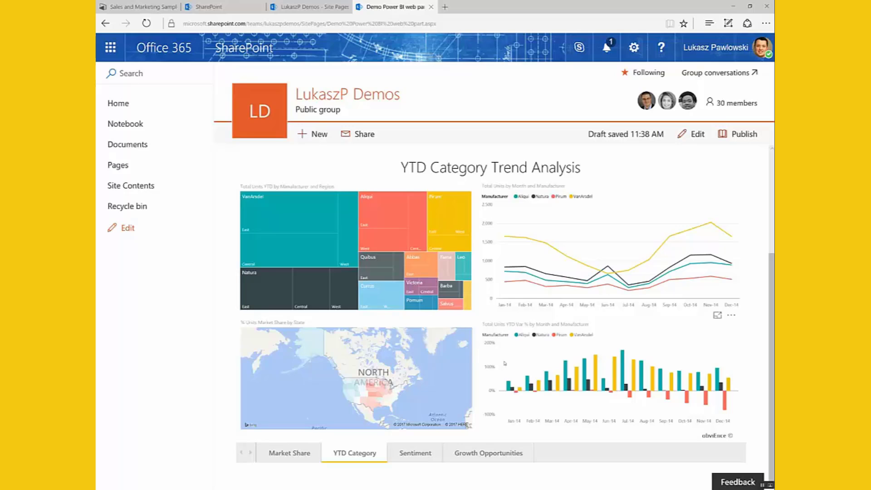
{"action": "left_click", "coordinate": [309, 252]}
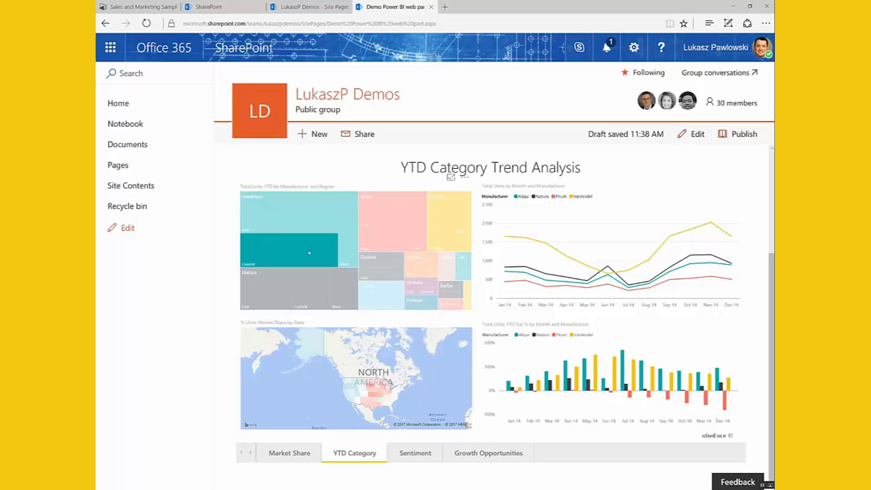
{"action": "left_click", "coordinate": [309, 215]}
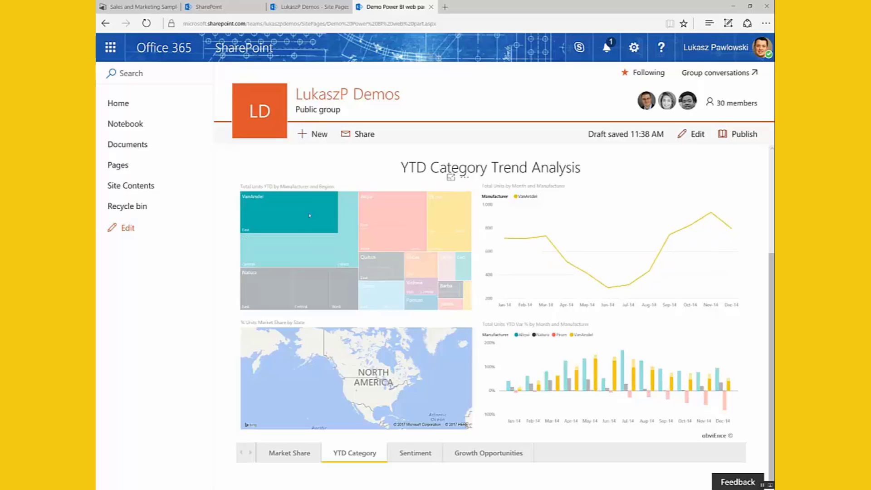
{"action": "left_click", "coordinate": [309, 215]}
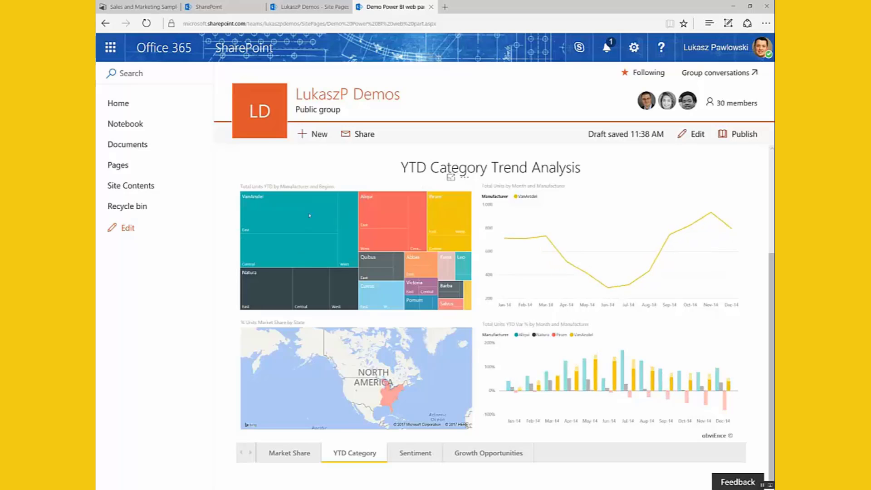